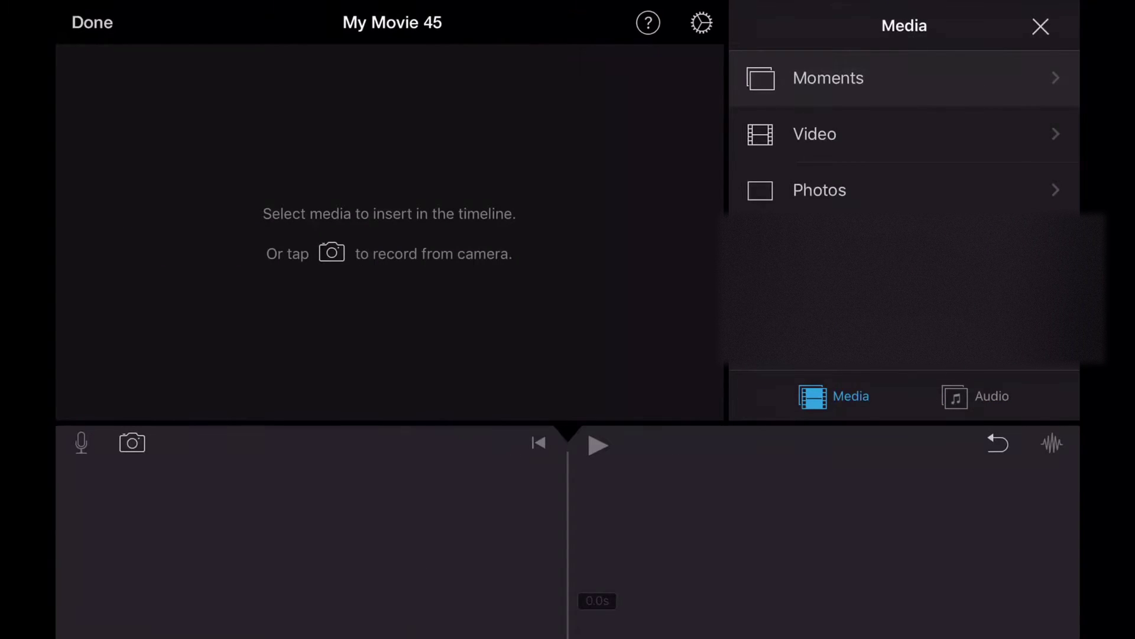
Step: Add the hands-on-white-table clip from Video Favorites to the timeline and scrub through it
left_click(815, 134)
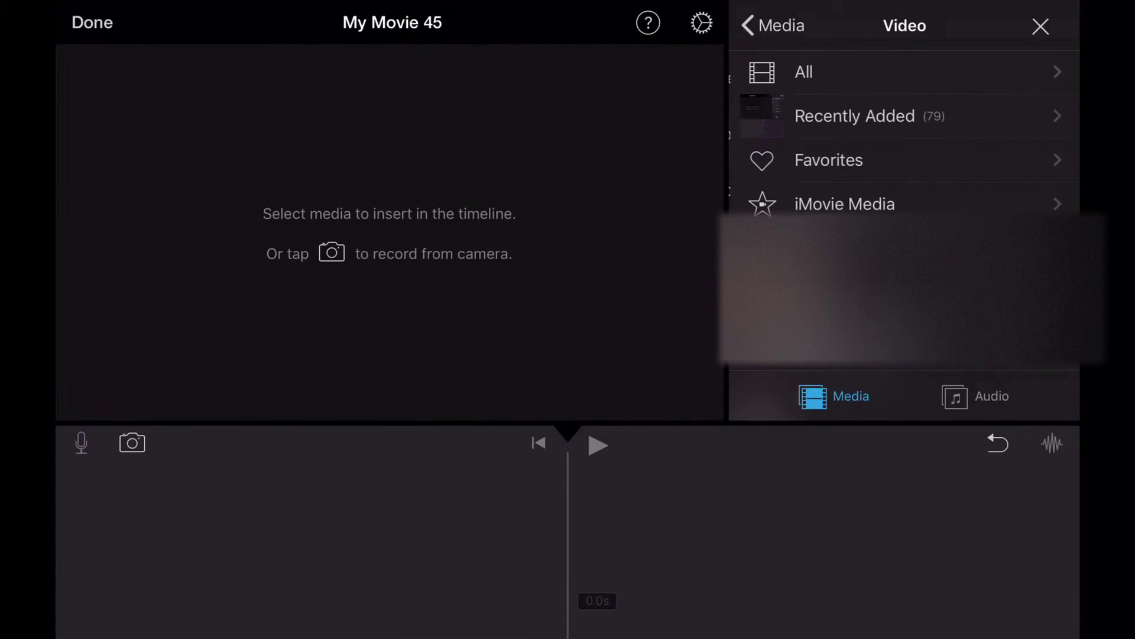
left_click(828, 158)
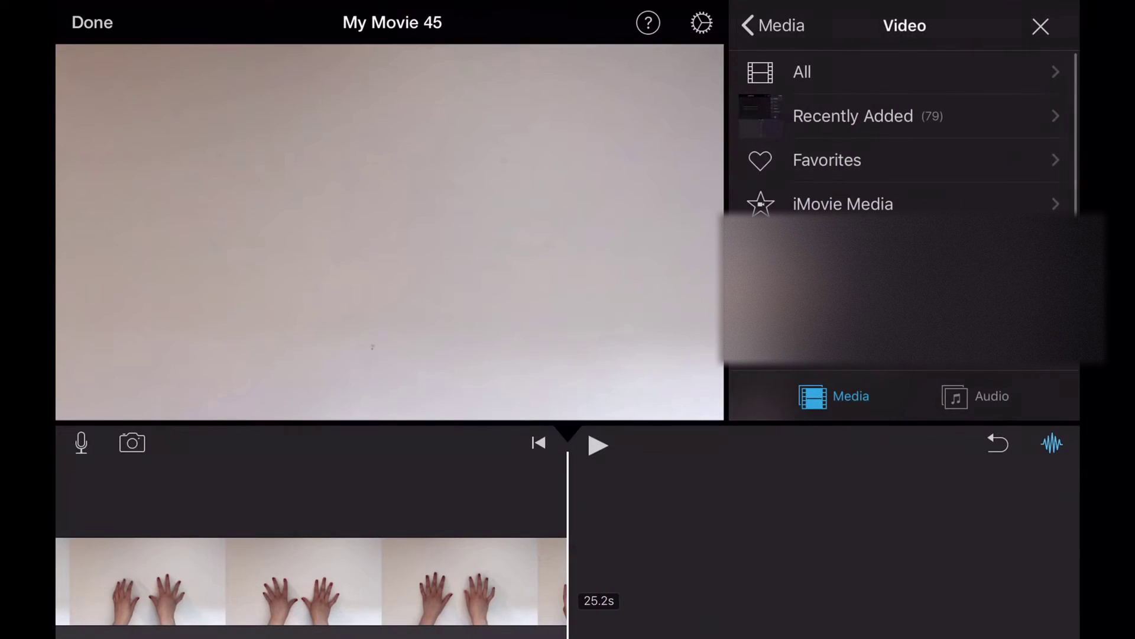
scroll(709, 580, "left", 10)
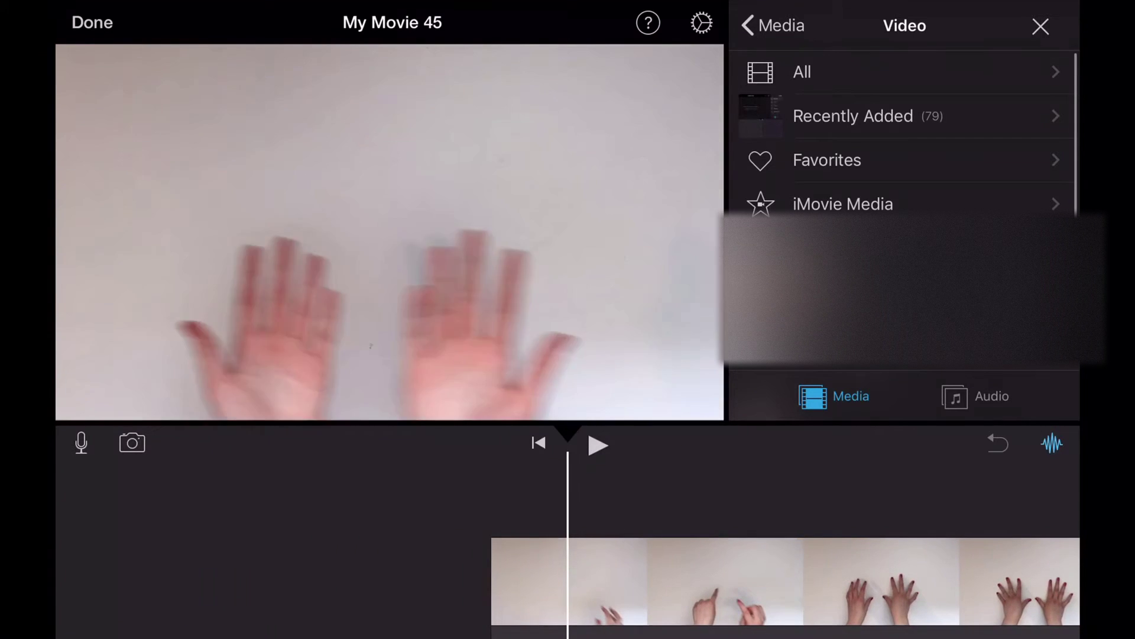
scroll(709, 579, "right", 5)
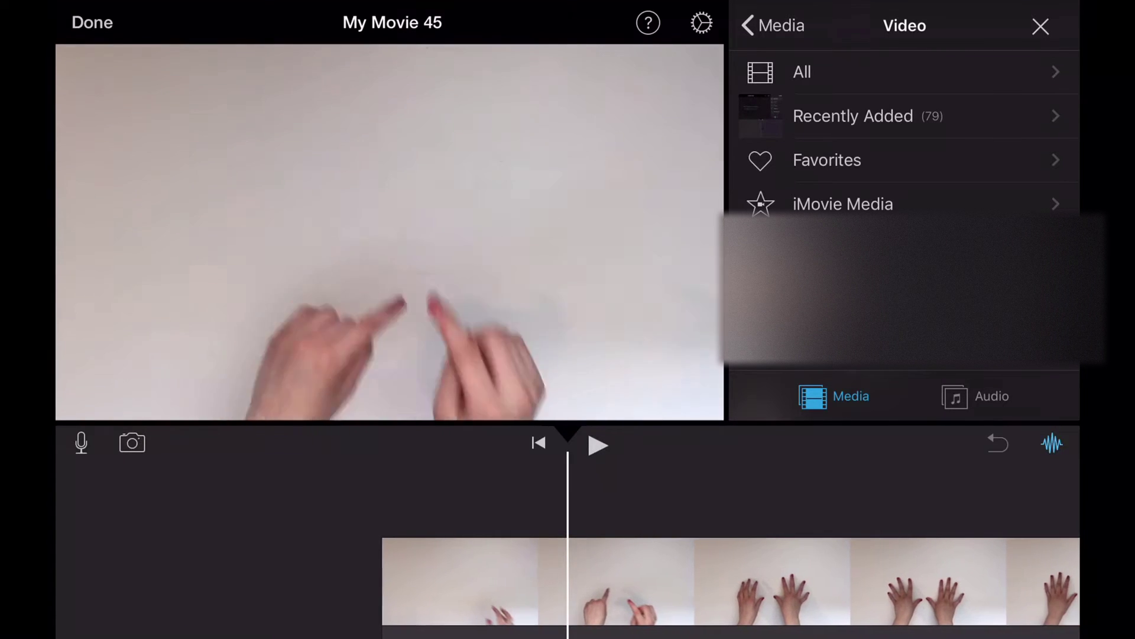
scroll(710, 580, "right", 1)
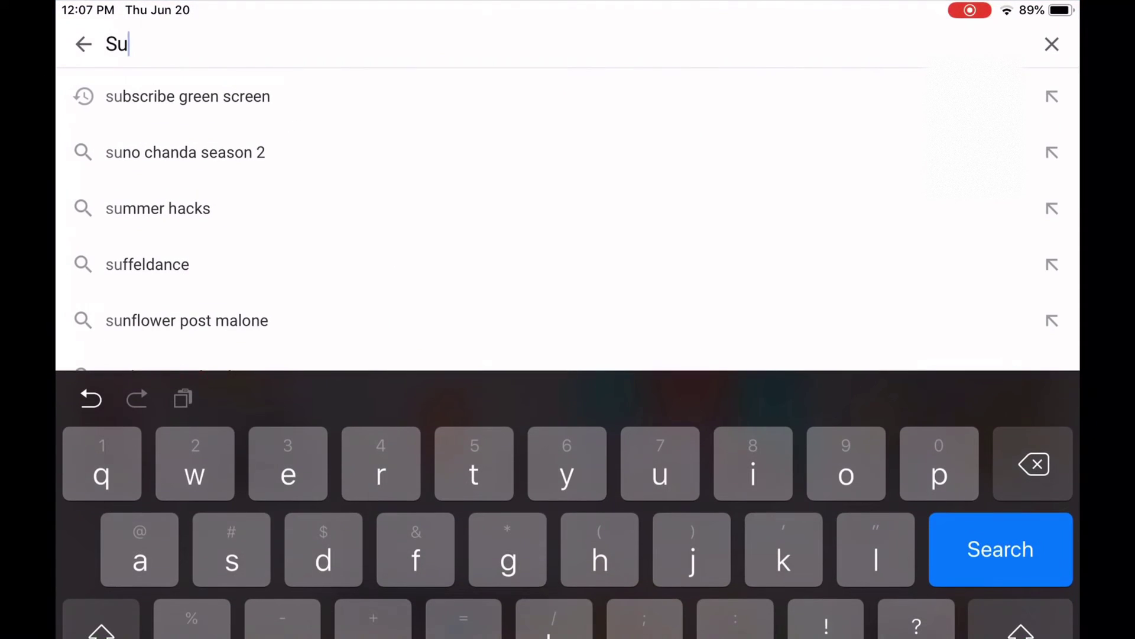
Step: Search YouTube for 'subscribe green screen' and scroll through the results
type("bscribe green screen")
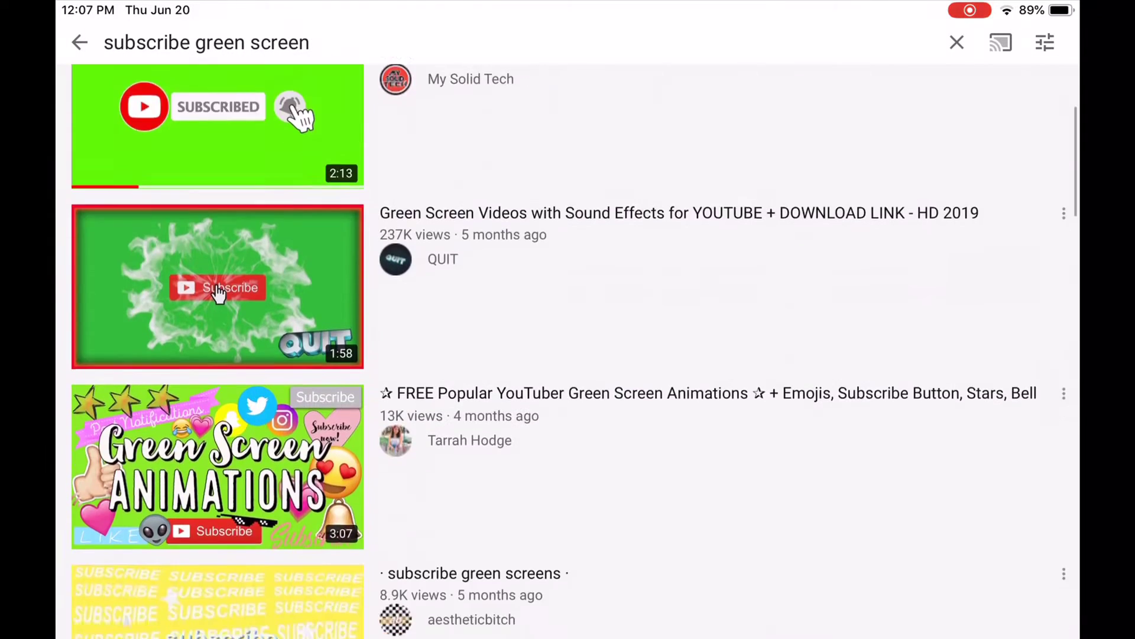
scroll(567, 355, "down", 8)
scroll(568, 355, "down", 3)
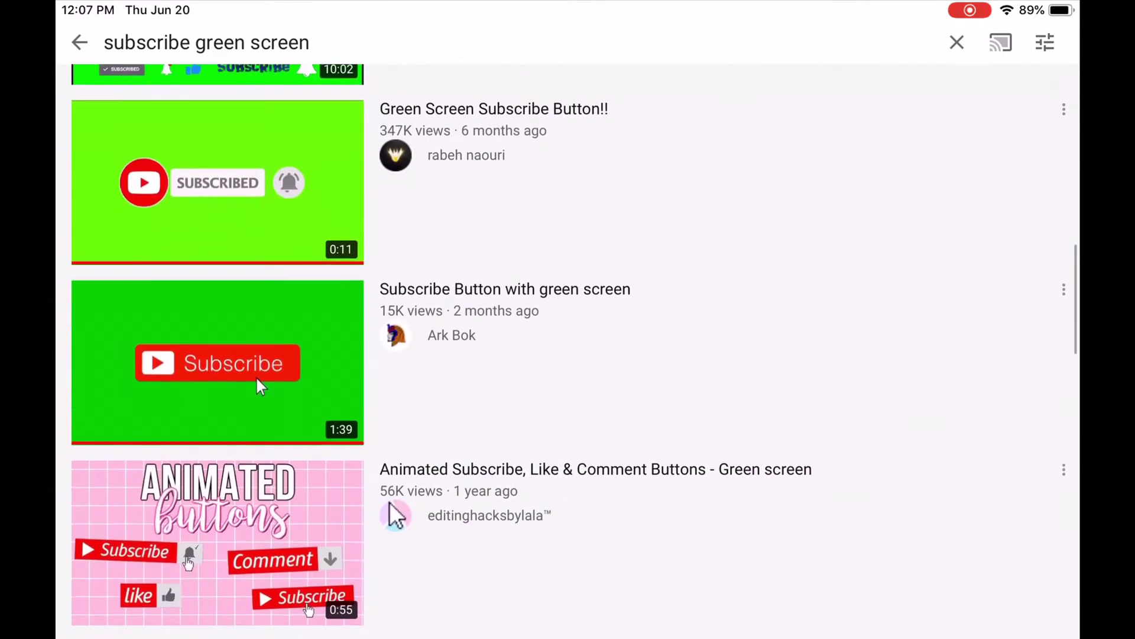
scroll(568, 355, "down", 1)
scroll(567, 355, "down", 1)
scroll(568, 355, "up", 8)
Step: Open the 'Green Screen Subscribe Button!!' video and pause it
left_click(532, 527)
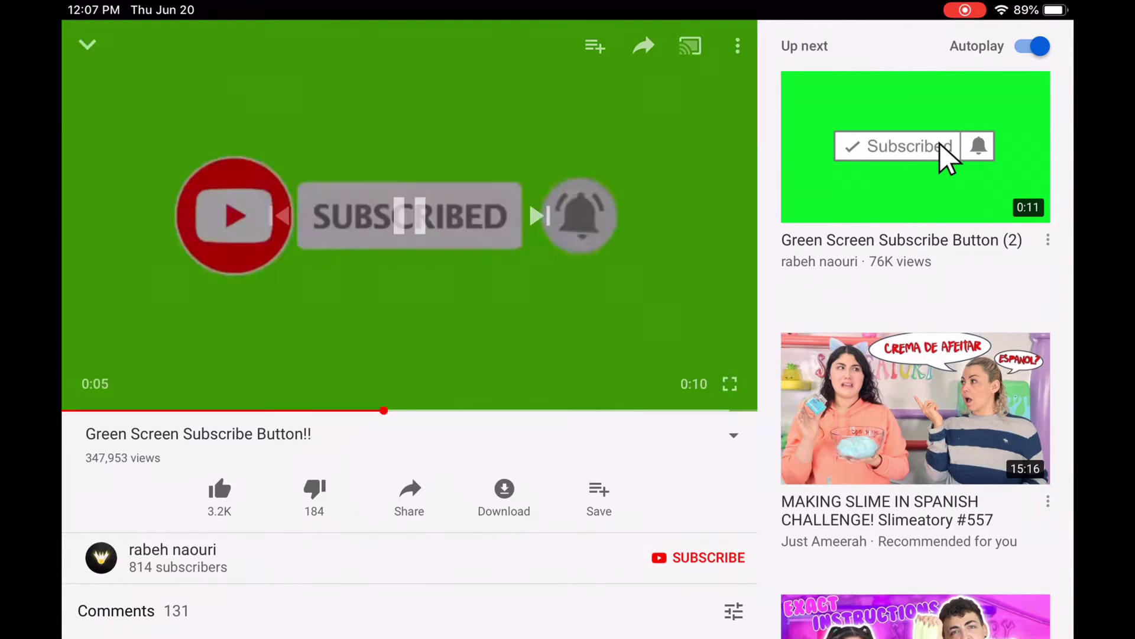
left_click(408, 212)
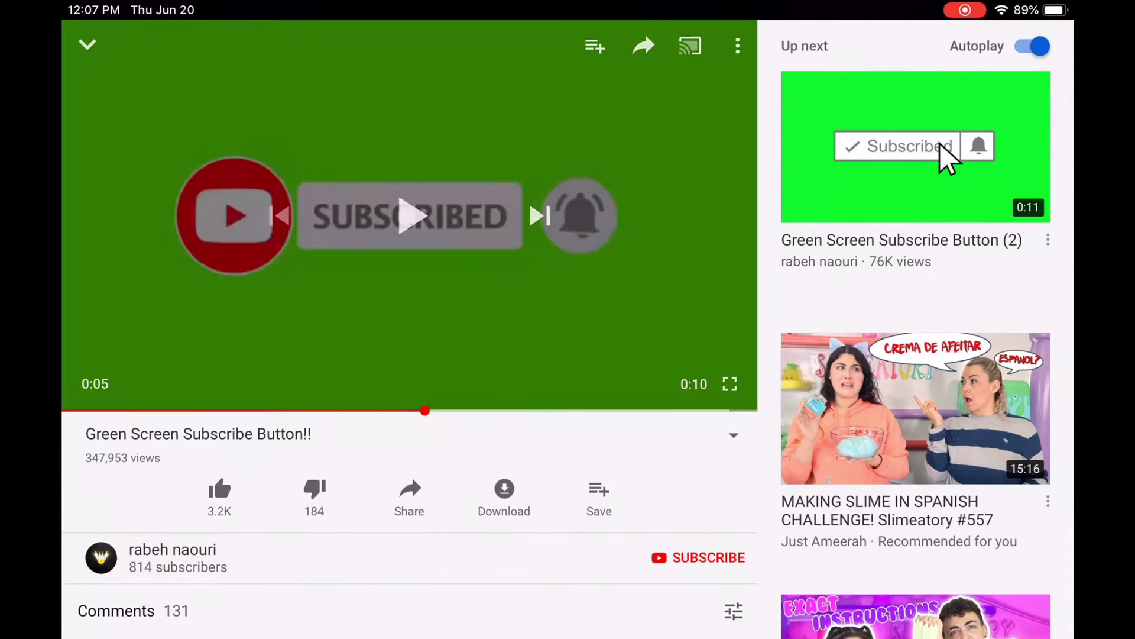
left_click(409, 216)
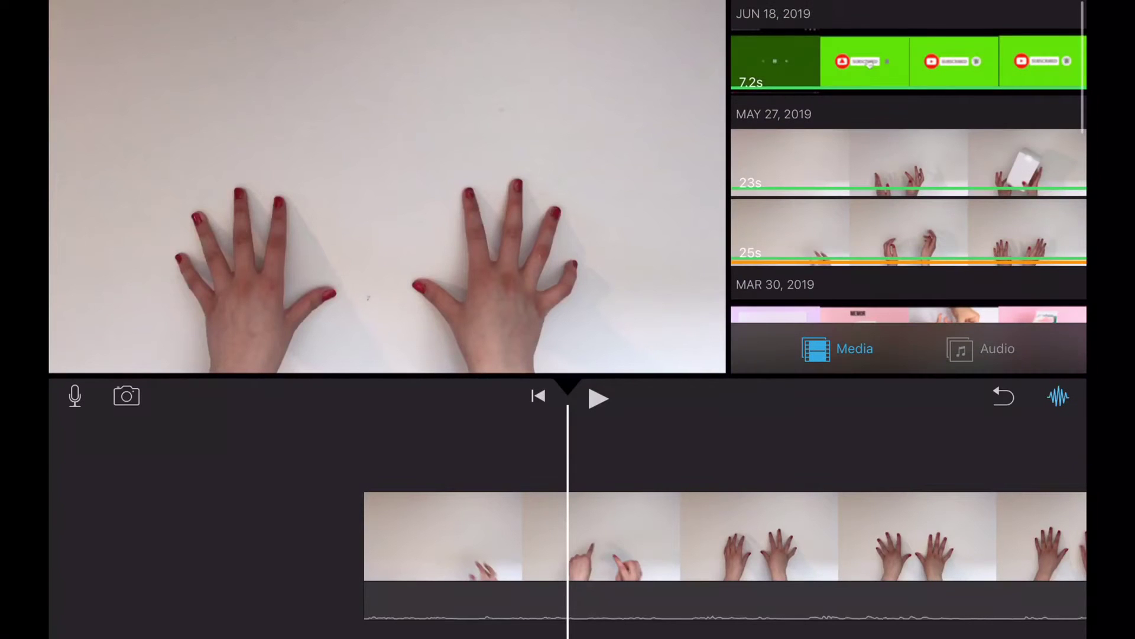
Step: Add the June 18 green Subscribe clip as a Green/Blue Screen overlay on the hands video
left_click(909, 61)
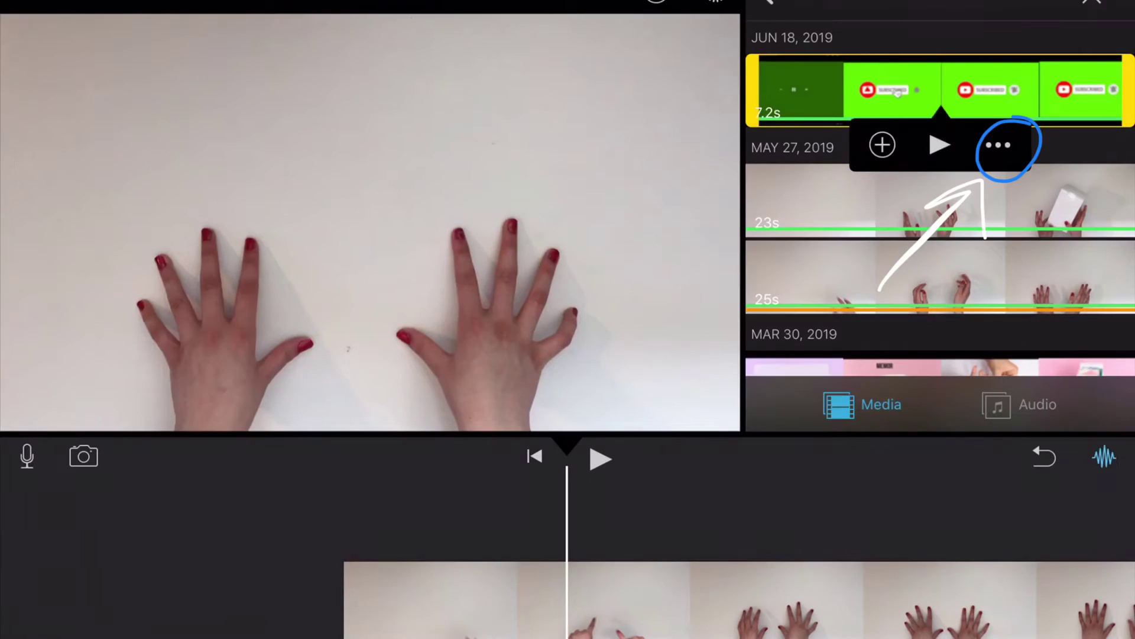
left_click(998, 145)
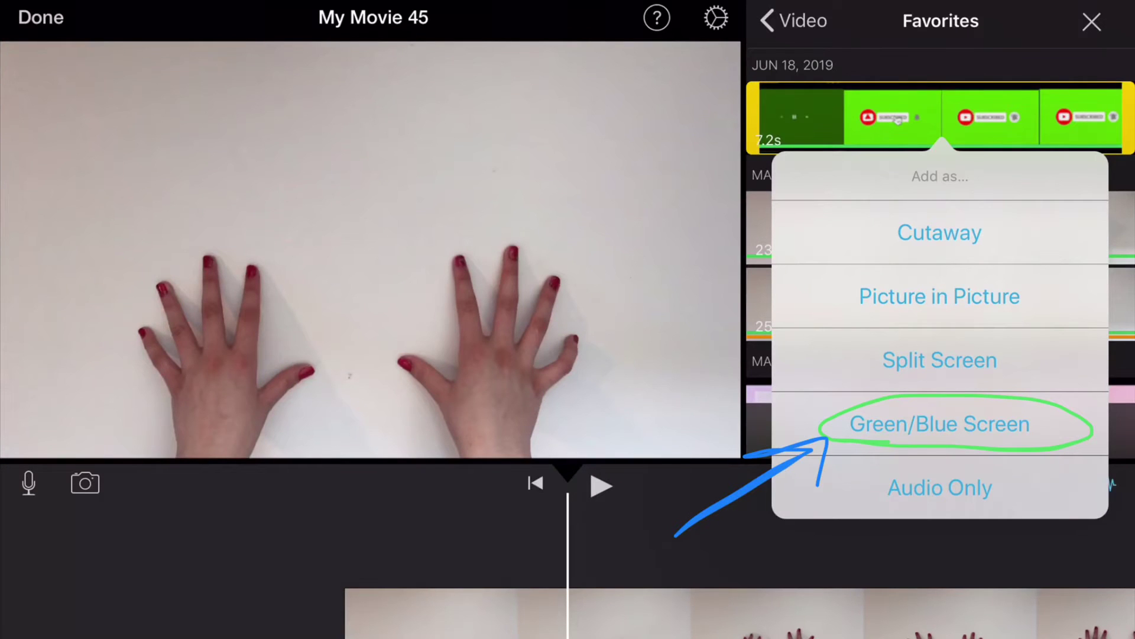
left_click(940, 424)
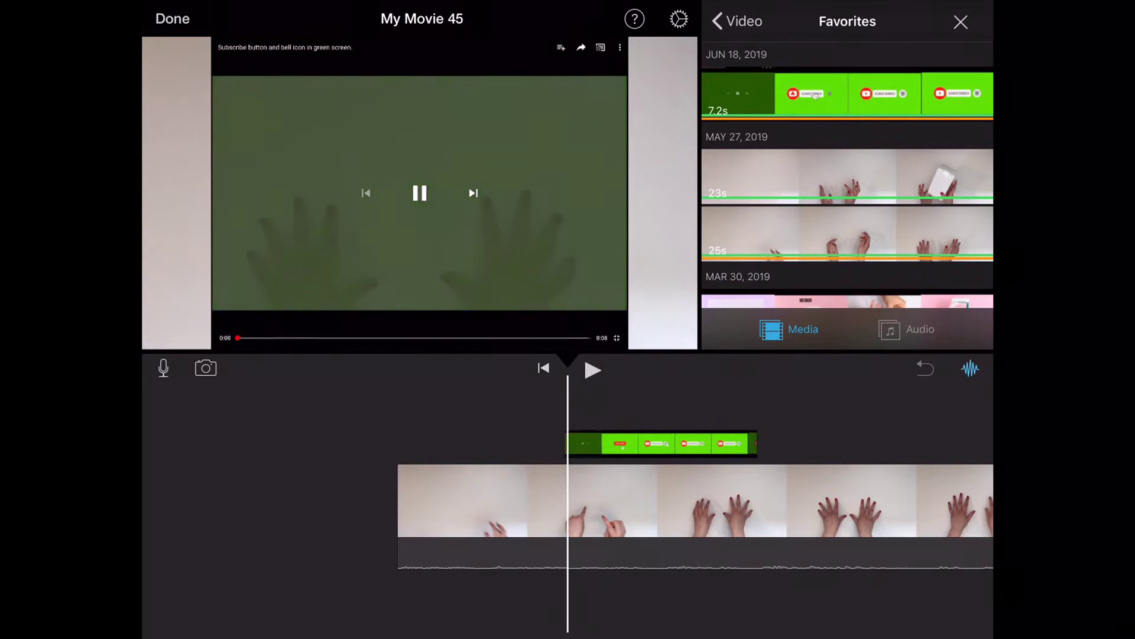
Step: Split the Subscribe overlay, delete its trailing end, and start masking it with the crop tool
scroll(671, 501, "right", 2)
scroll(671, 501, "left", 2)
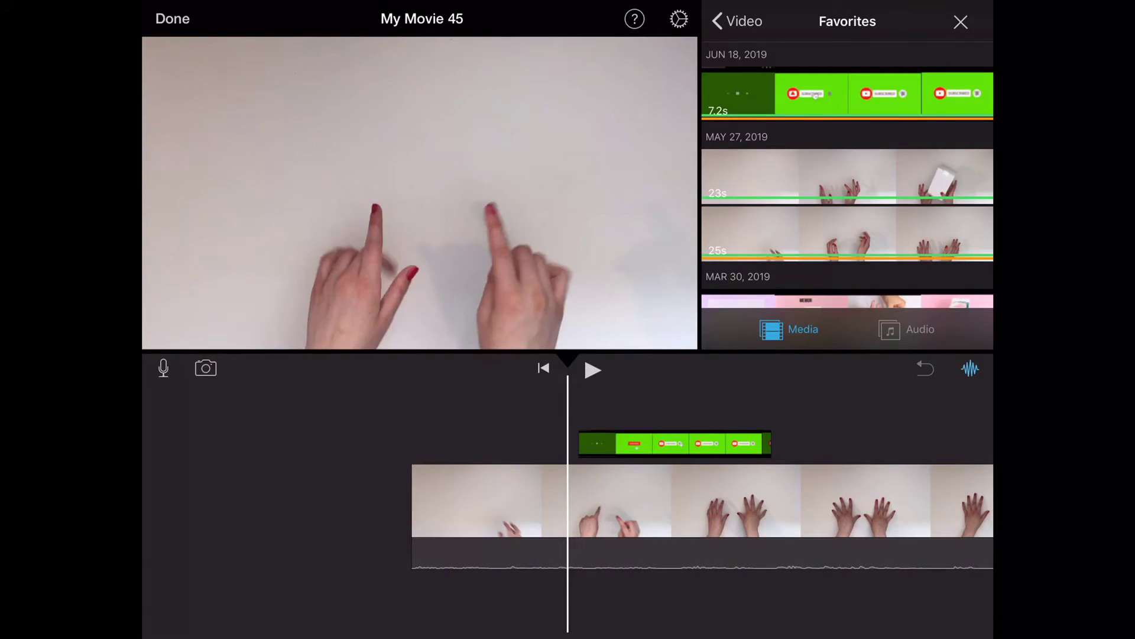
scroll(672, 501, "right", 5)
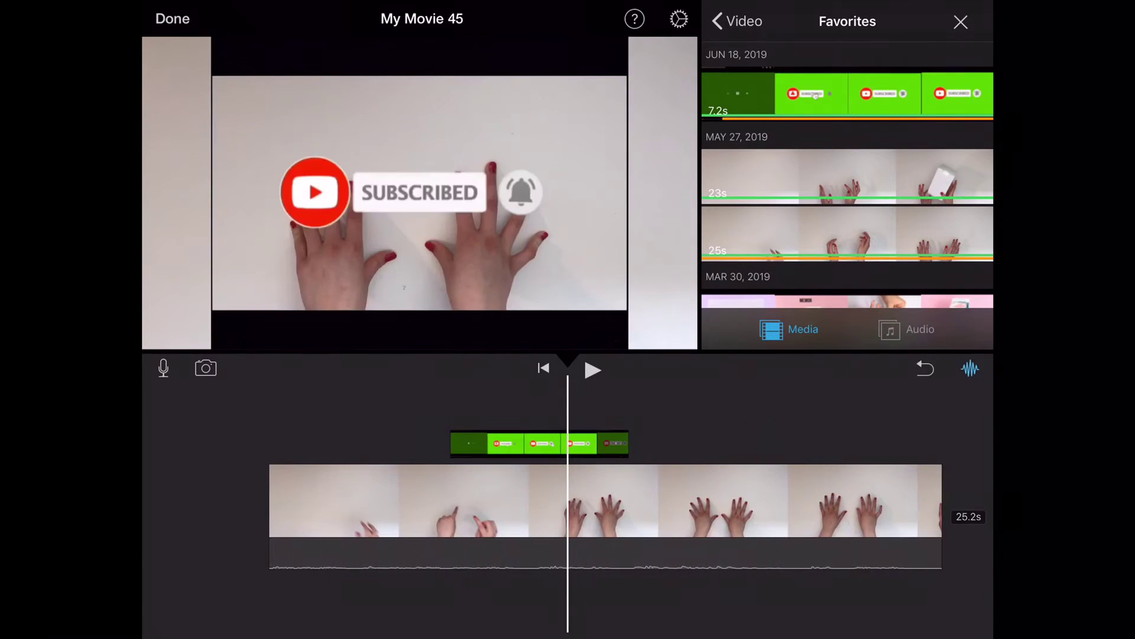
left_click(539, 443)
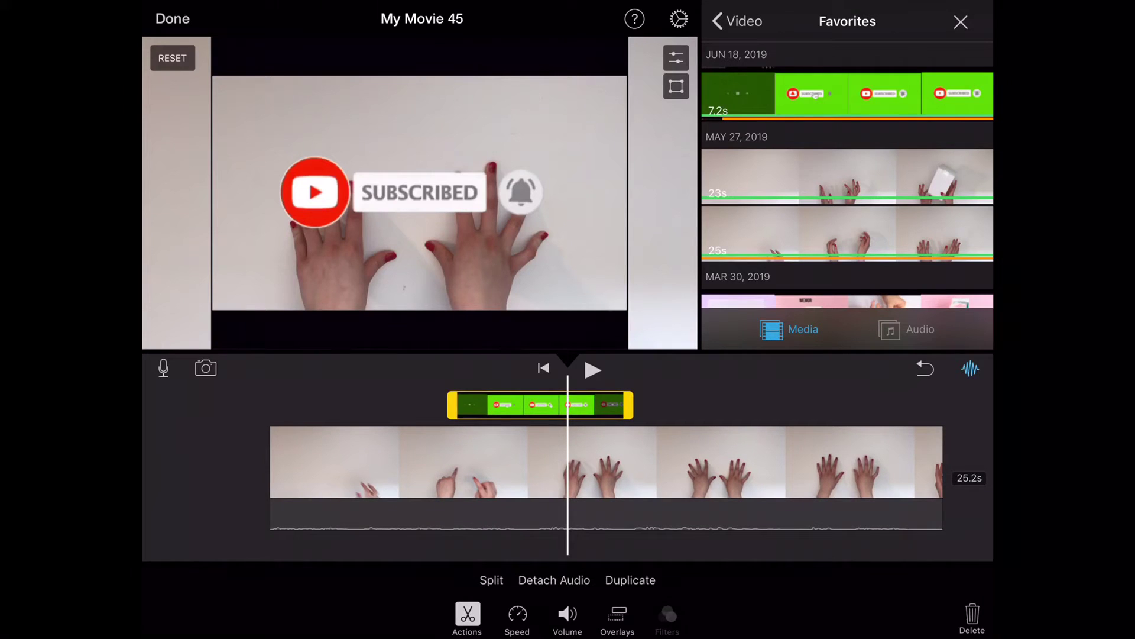
left_click(491, 579)
left_click(972, 618)
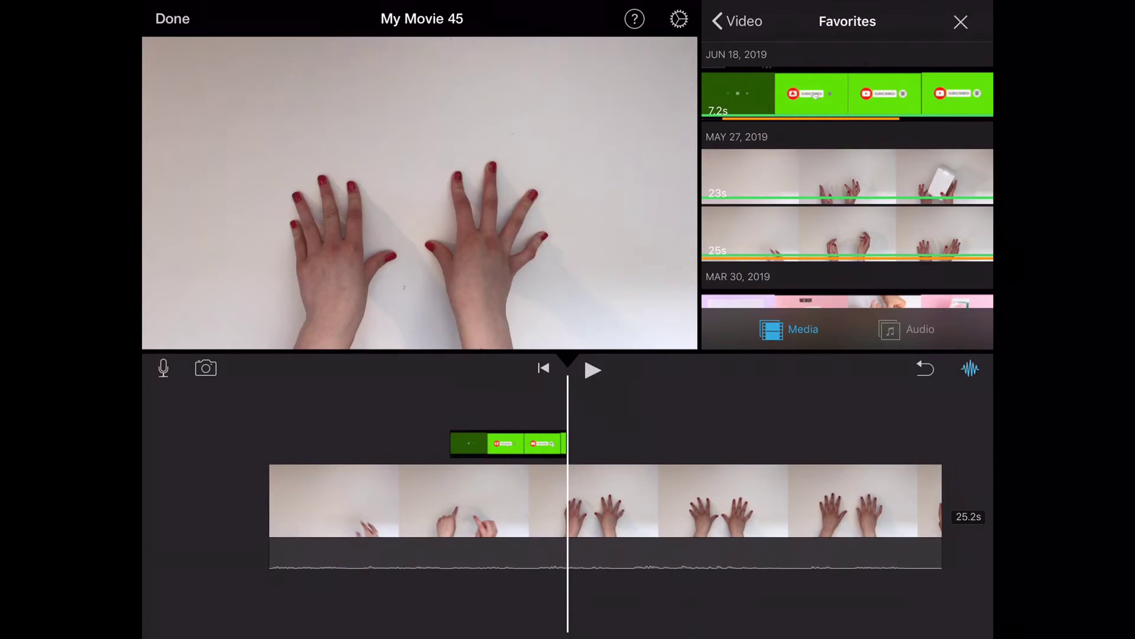
scroll(671, 501, "left", 1)
left_click(540, 443)
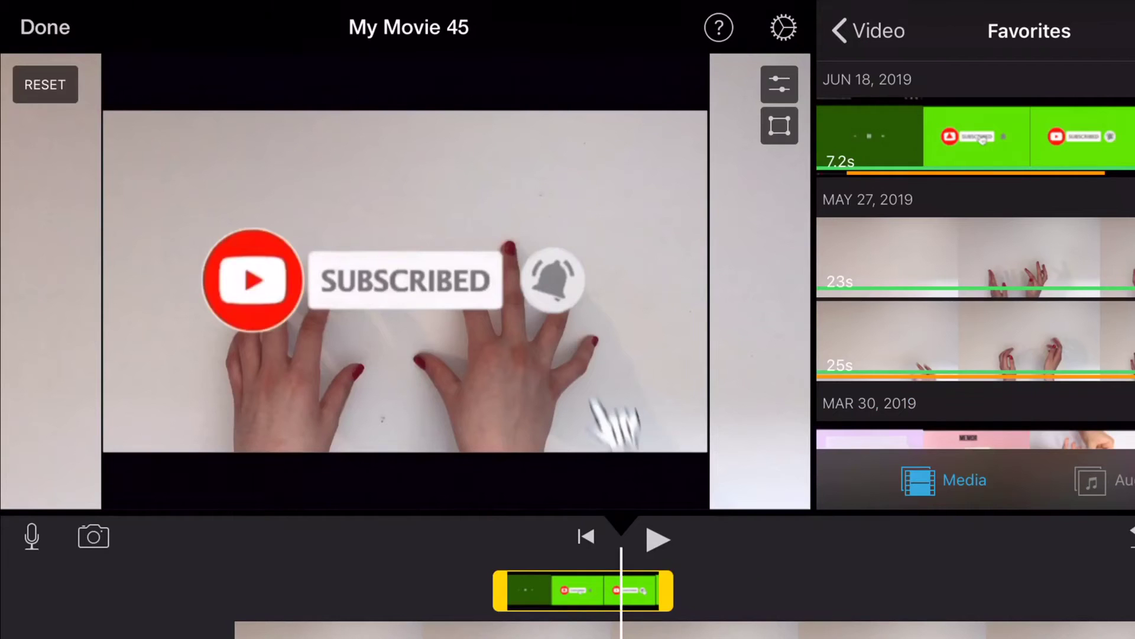
left_click(676, 87)
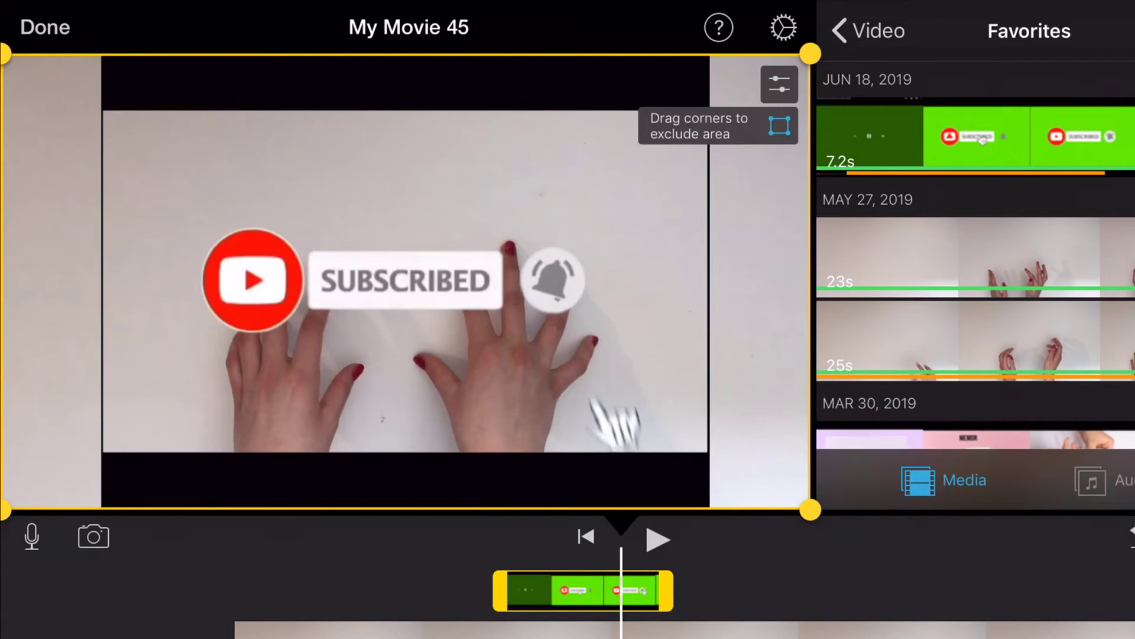
Step: Drag all four mask corners inward to frame the Subscribe button and bell
left_click_drag(810, 509, 645, 414)
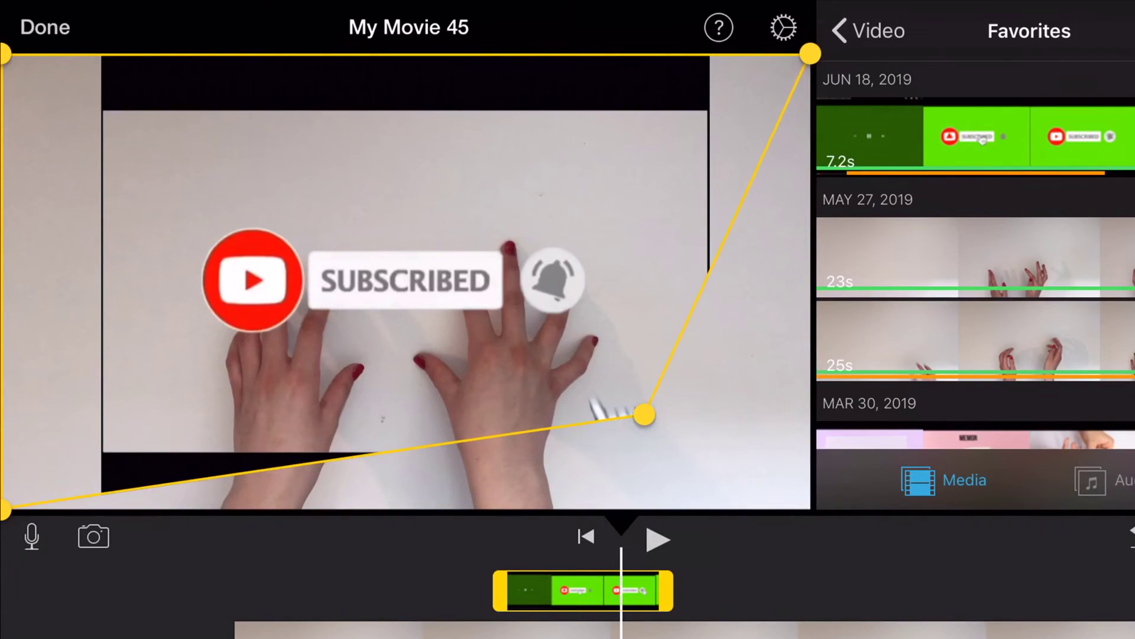
left_click_drag(5, 508, 163, 395)
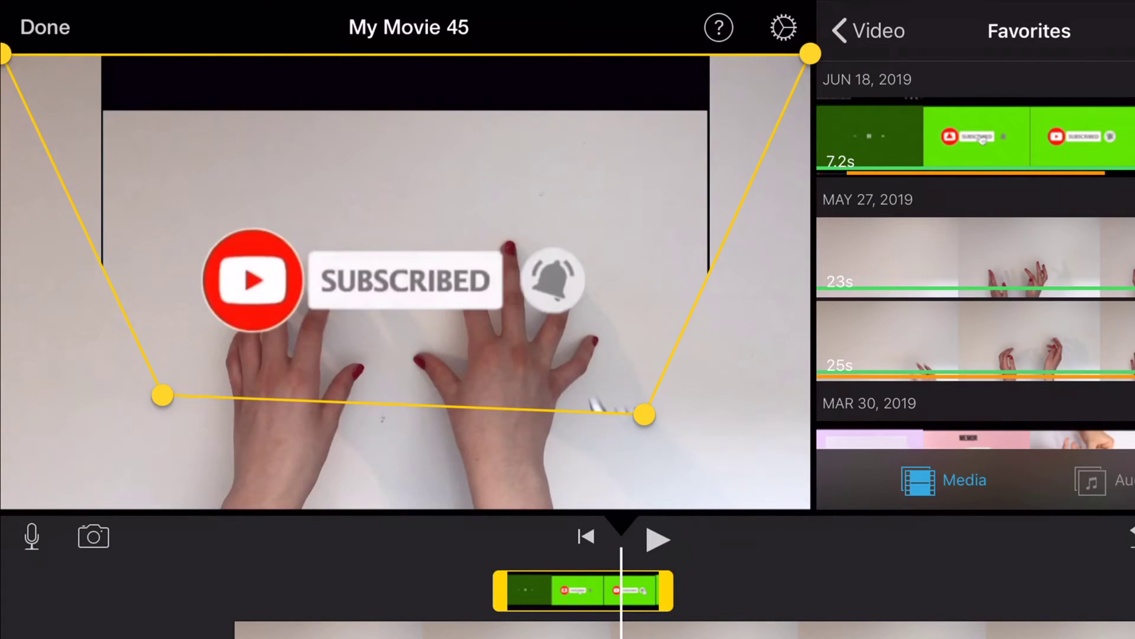
mouse_move(811, 53)
left_mouse_down()
mouse_move(631, 152)
mouse_move(629, 170)
left_mouse_up()
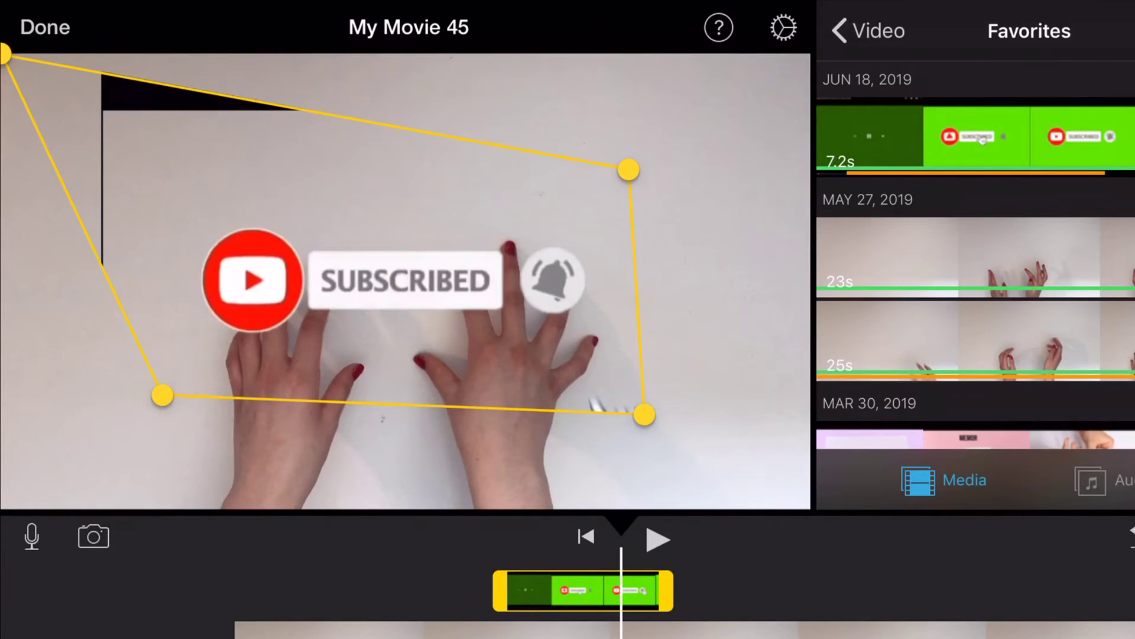
left_click_drag(4, 53, 167, 162)
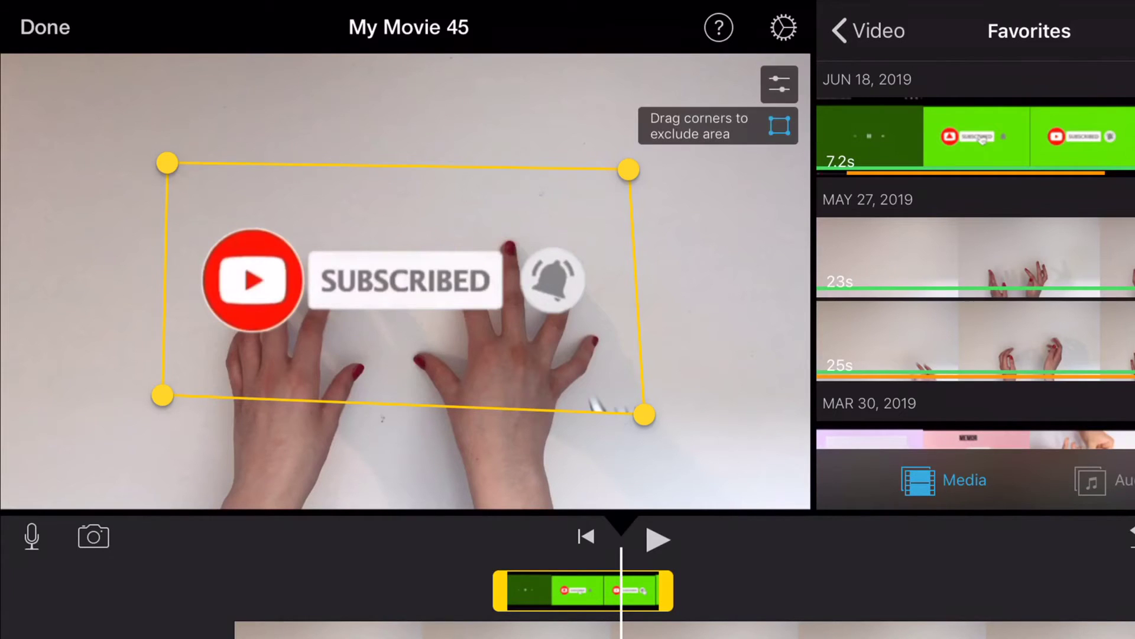
left_click(779, 84)
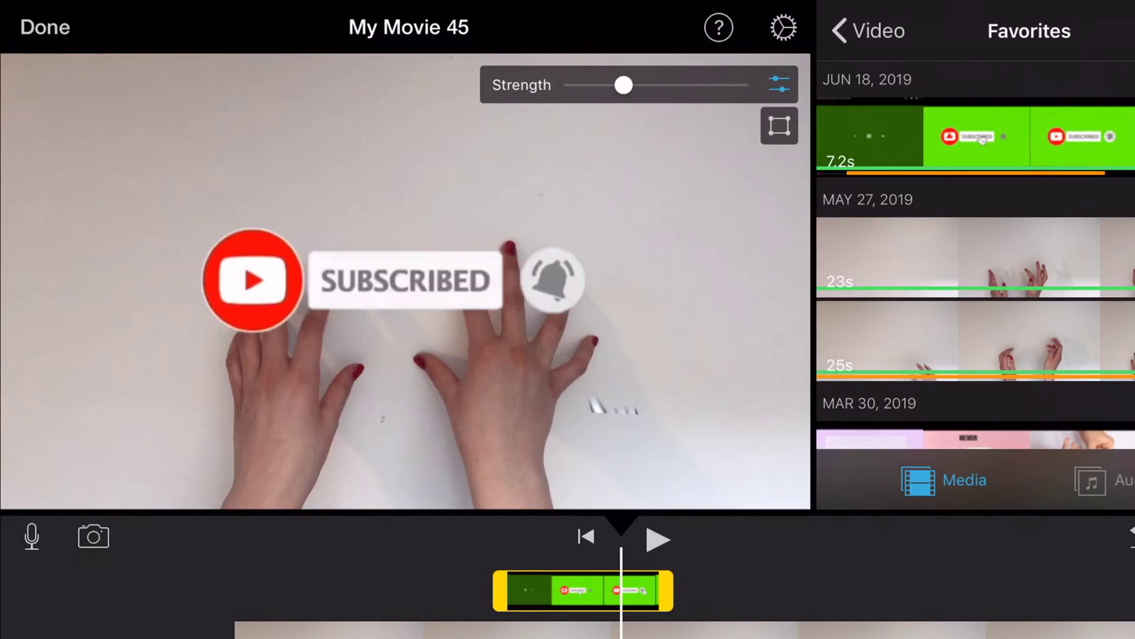
Step: Raise the green-screen Strength, then scrub back and play the Subscribe overlay over the hands
mouse_move(623, 85)
left_mouse_down()
mouse_move(739, 85)
mouse_move(574, 86)
mouse_move(654, 85)
left_mouse_up()
left_click_drag(583, 591, 755, 592)
left_click(657, 540)
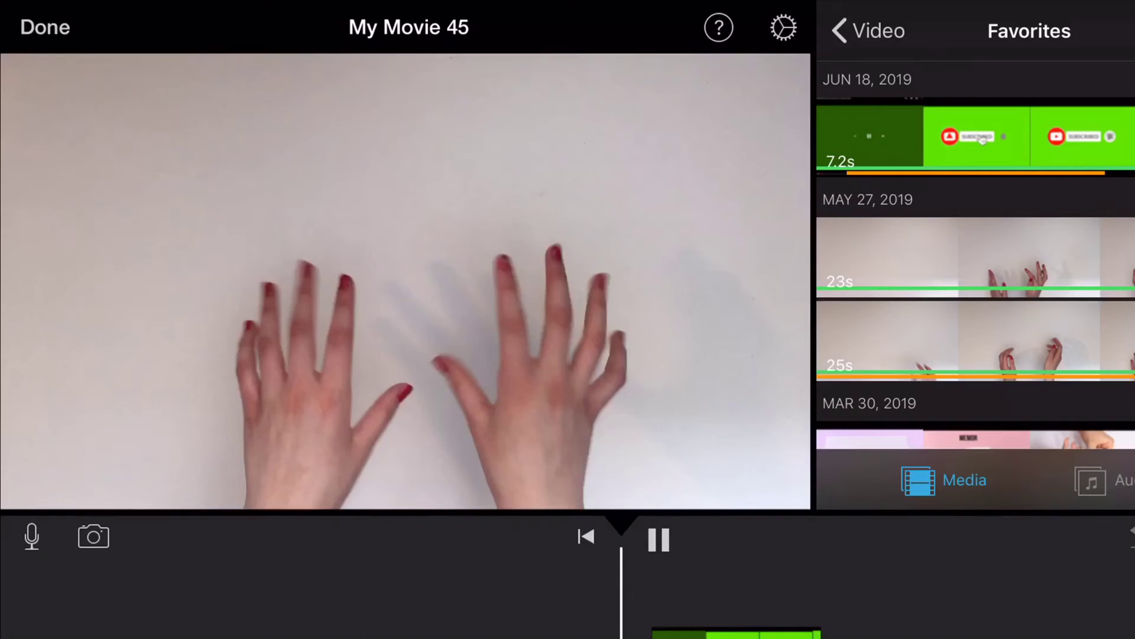
left_click_drag(615, 591, 689, 592)
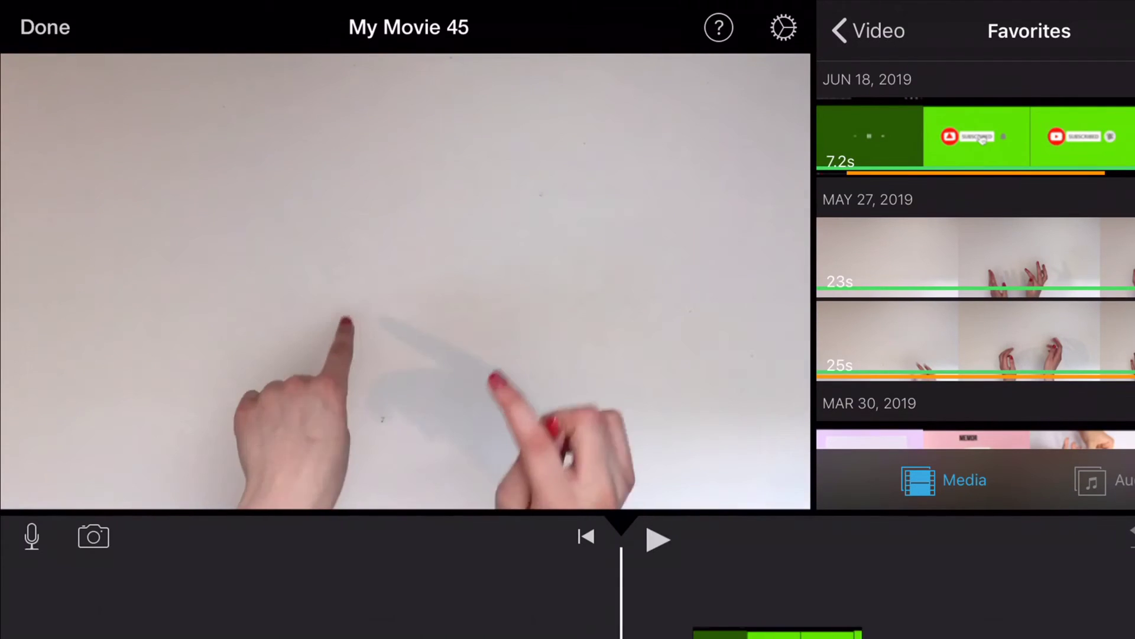
mouse_move(768, 591)
left_mouse_down()
mouse_move(596, 591)
mouse_move(752, 592)
left_mouse_up()
Step: Replay the preview, then search YouTube for 'like button green screen' and scroll the results
left_click(657, 539)
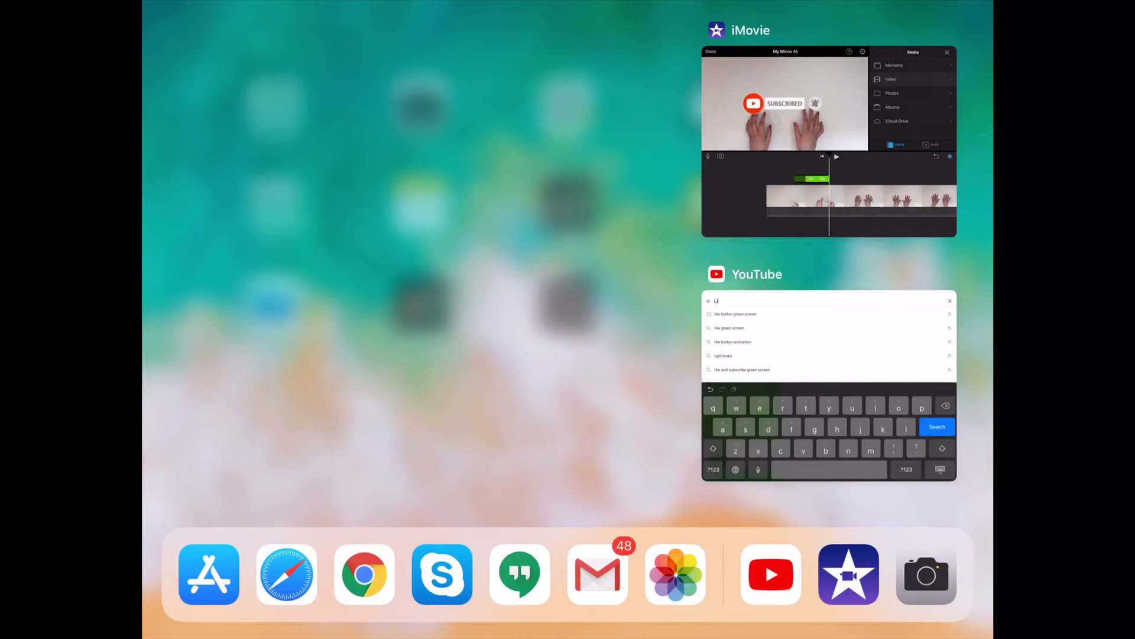
left_click(829, 384)
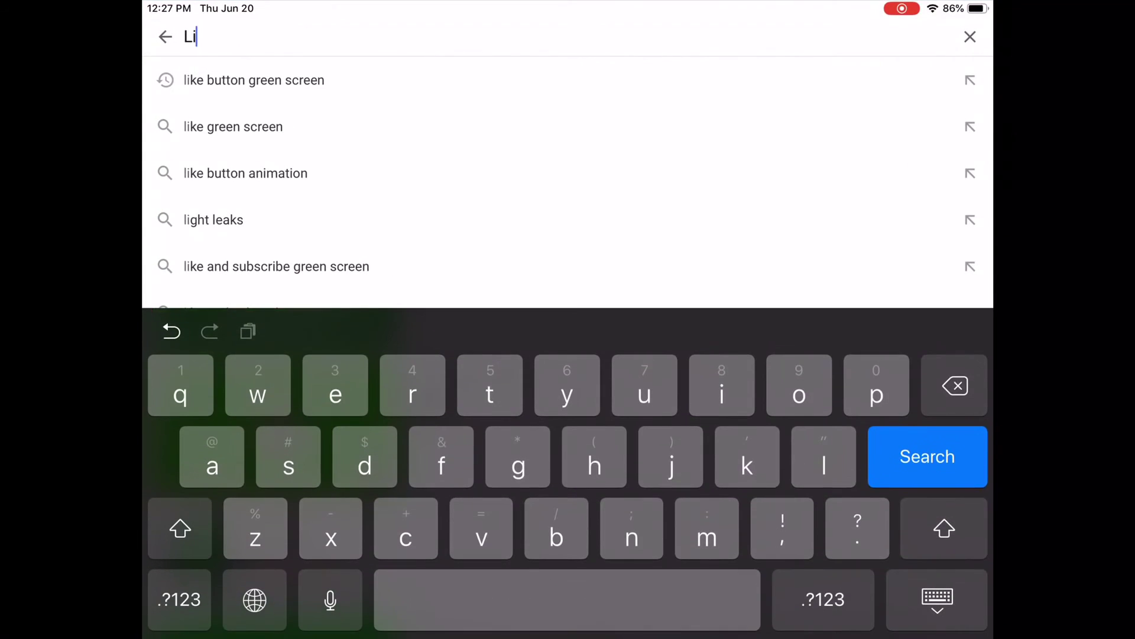
type("ke")
left_click(255, 80)
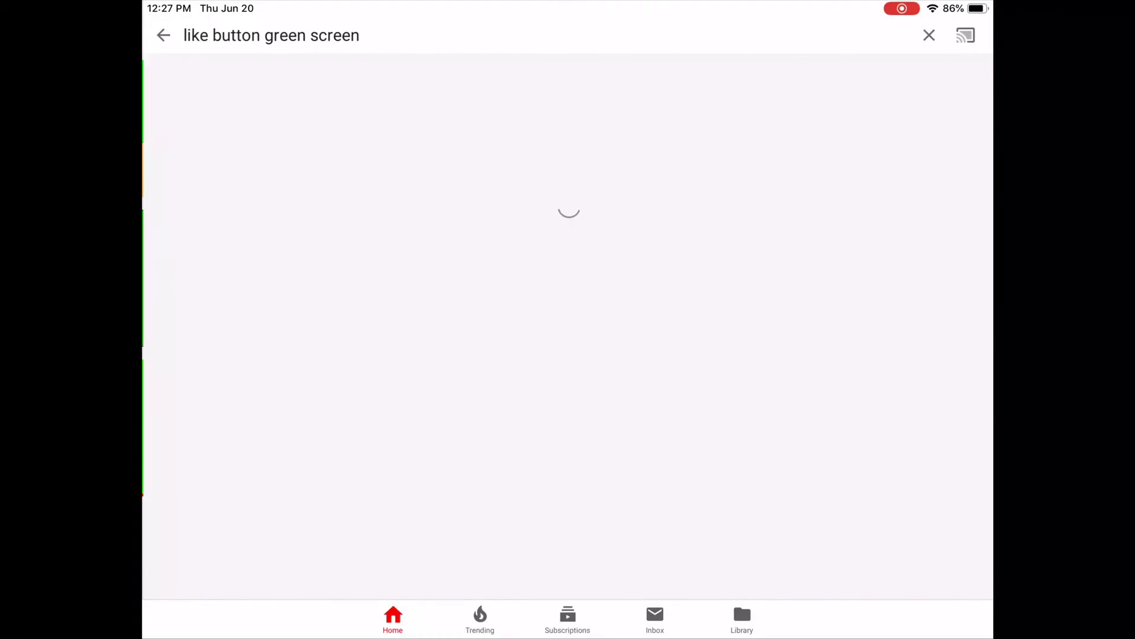
scroll(568, 325, "down", 5)
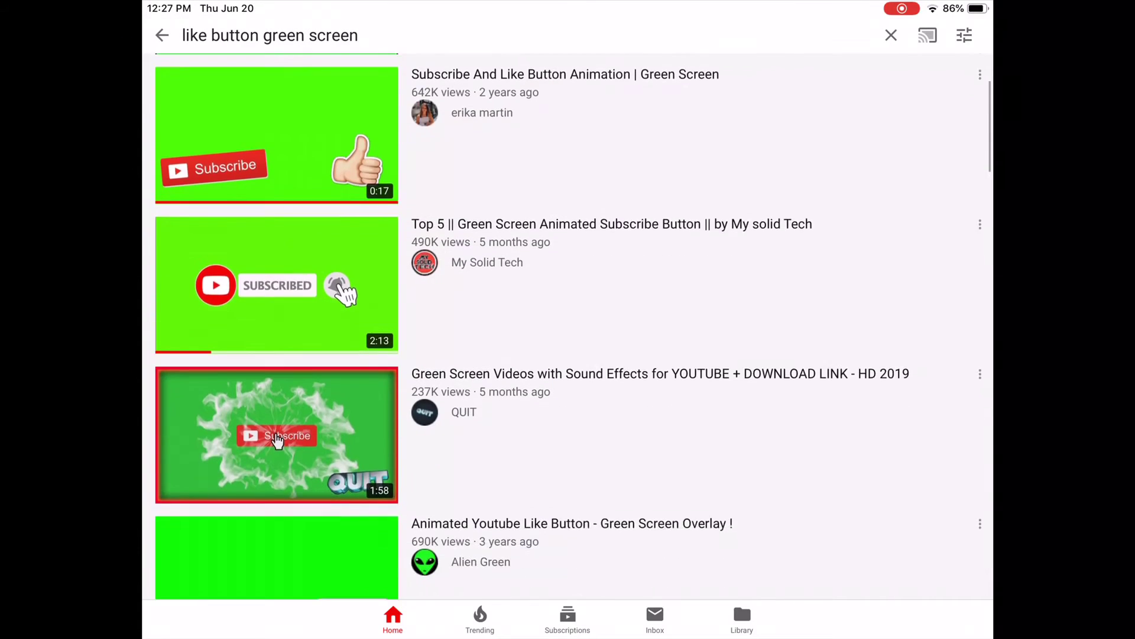
scroll(567, 325, "down", 5)
scroll(568, 325, "down", 2)
scroll(567, 325, "down", 4)
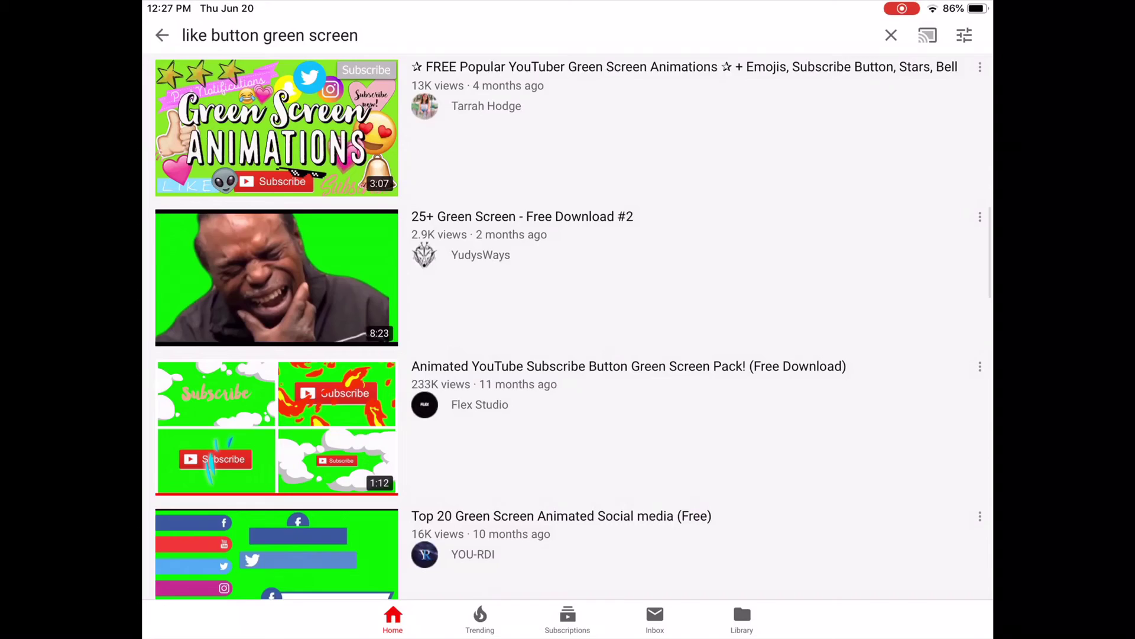
scroll(568, 325, "down", 5)
scroll(567, 326, "down", 3)
Step: Add the 7.2-second thumbs-up clip from Recently Added as a Green/Blue Screen overlay
scroll(567, 325, "down", 3)
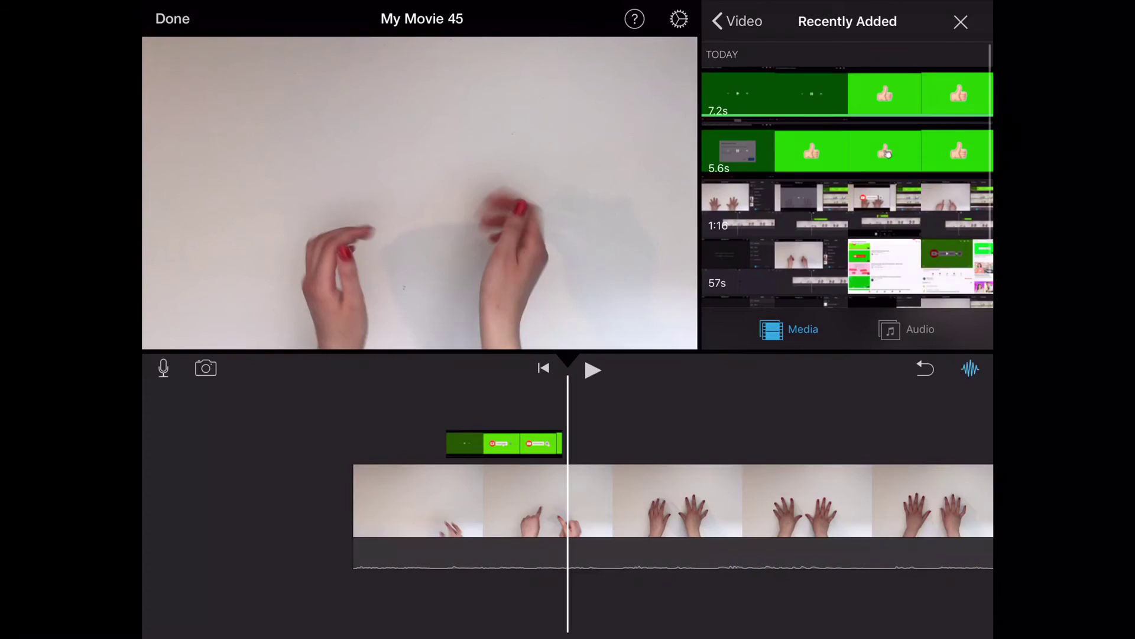
left_click(848, 94)
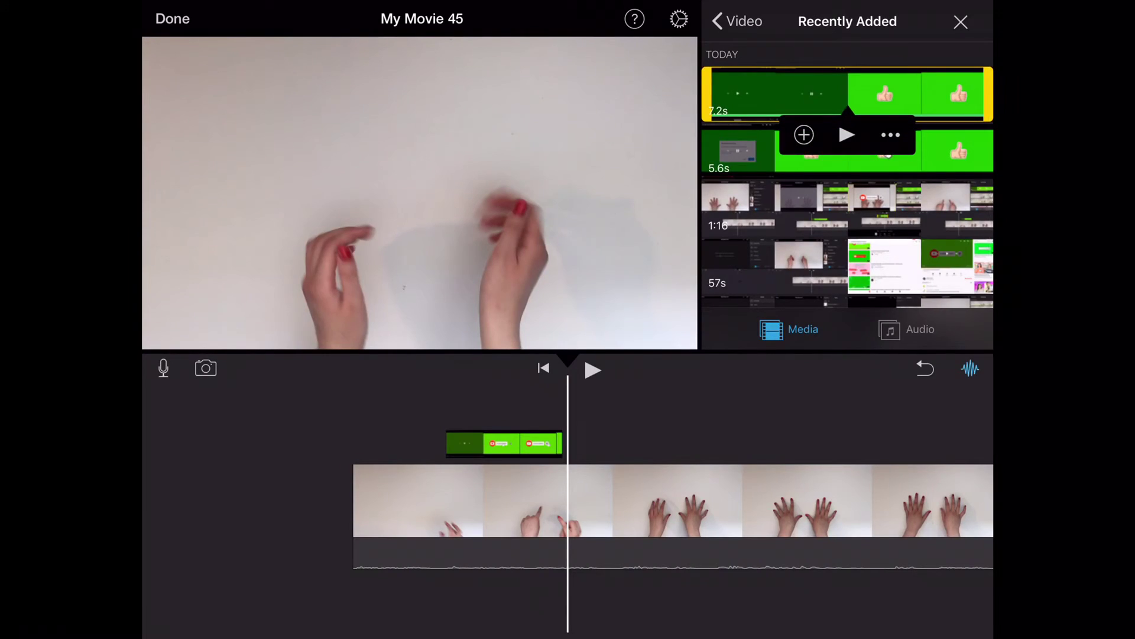
left_click(891, 135)
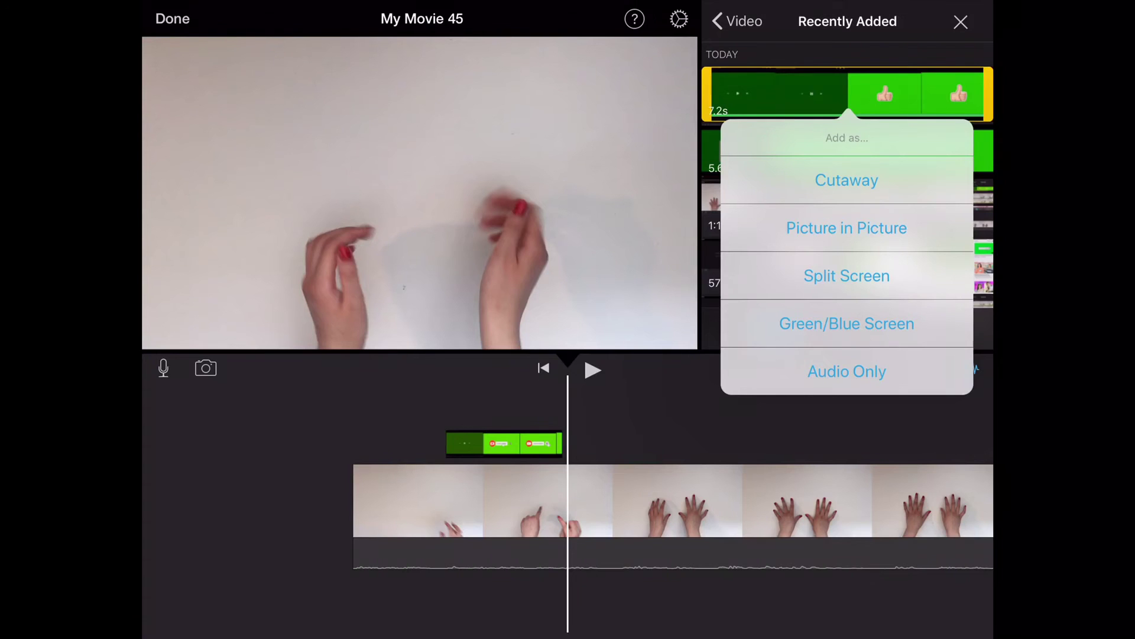
left_click(847, 323)
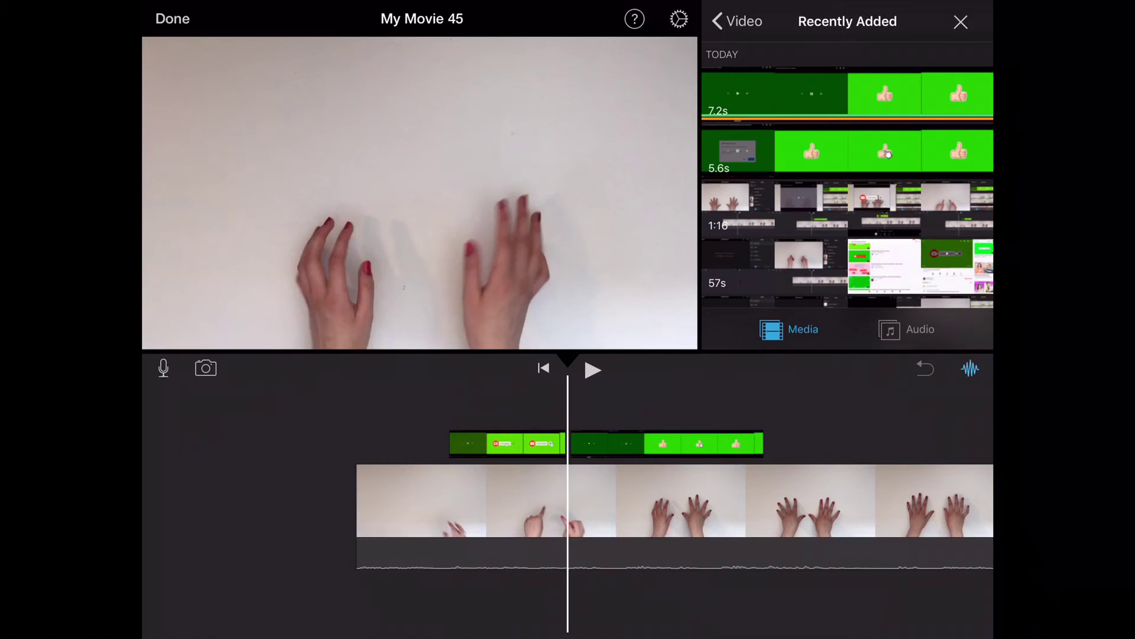
Step: Split off the thumbs-up overlay's dark start and slide it against the Subscribe overlay
left_click_drag(651, 502, 595, 502)
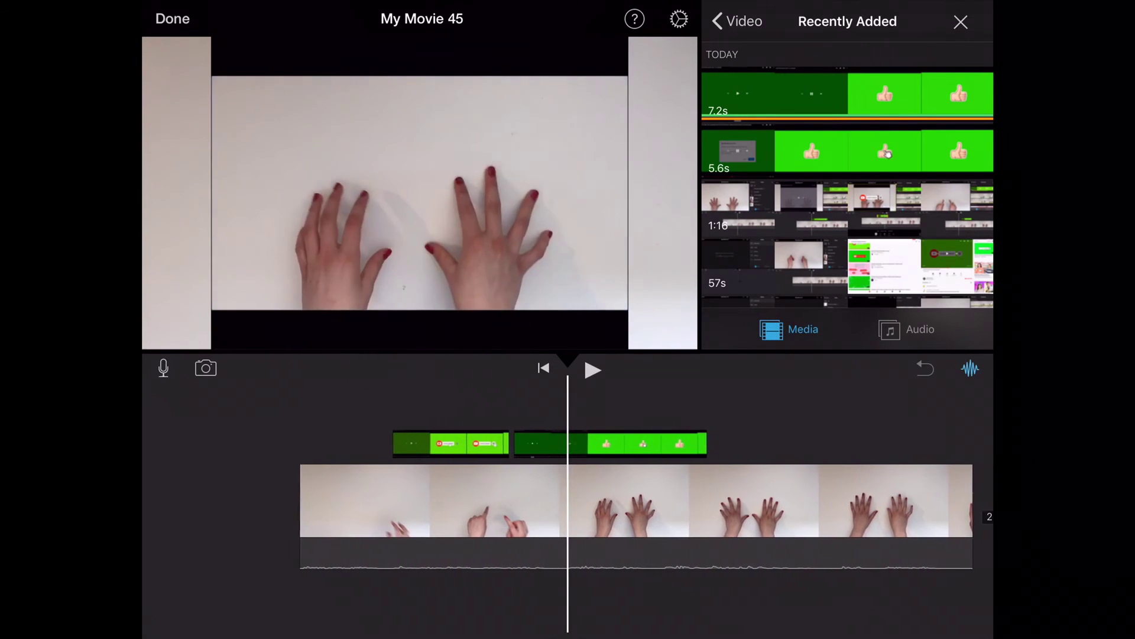
left_click(638, 443)
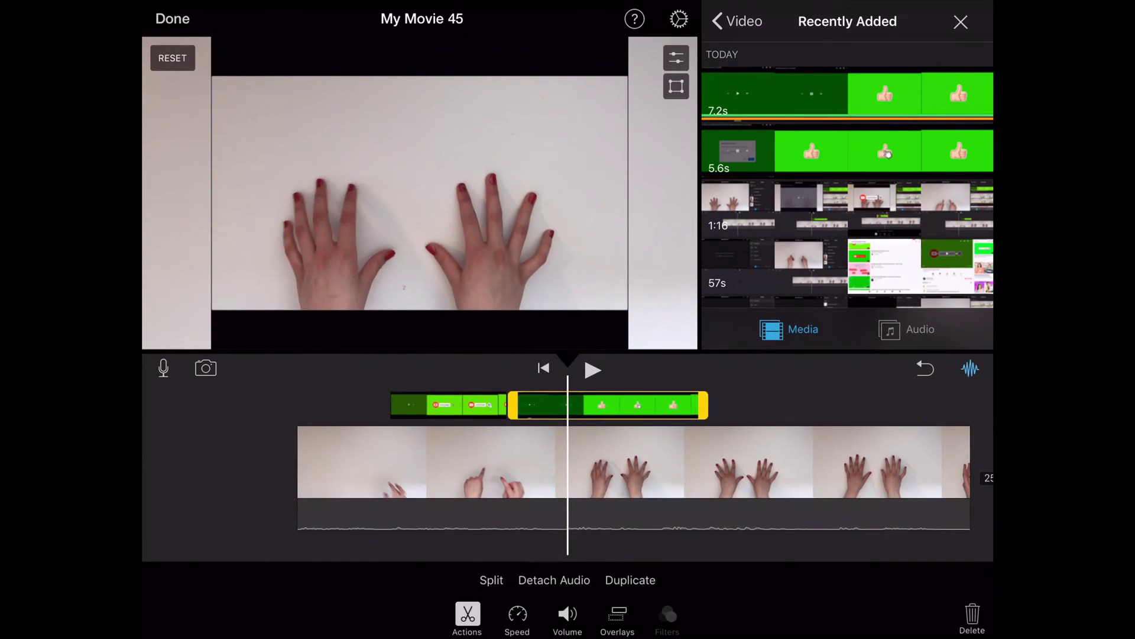
left_click(492, 580)
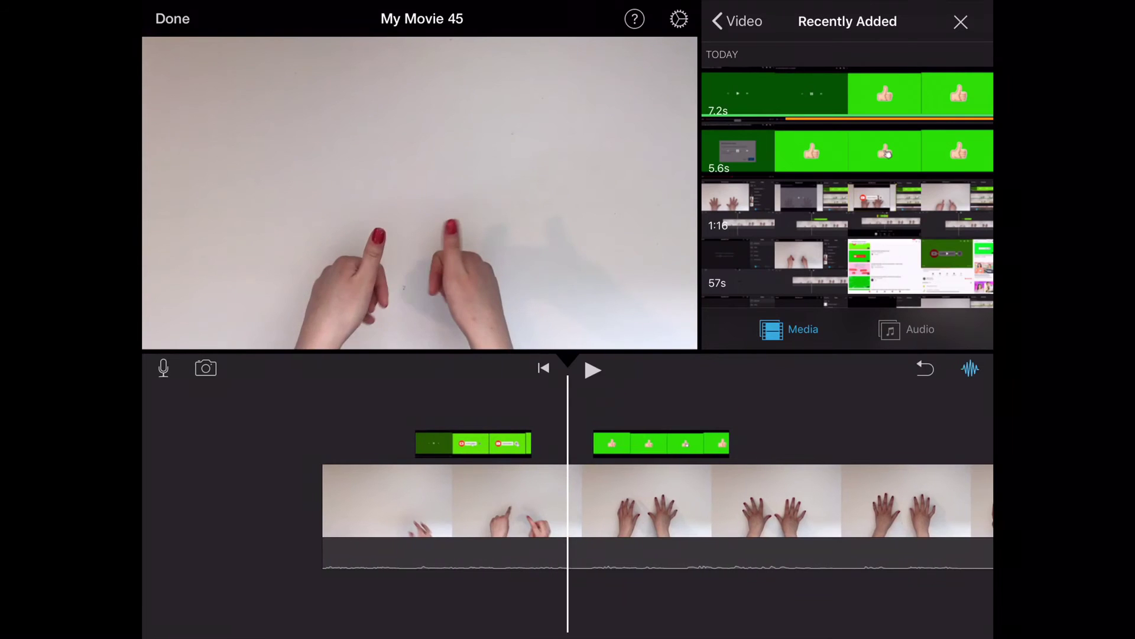
left_click_drag(661, 444, 622, 443)
mouse_move(650, 503)
left_mouse_down()
mouse_move(676, 503)
mouse_move(610, 503)
mouse_move(683, 503)
left_mouse_up()
Step: Crop the thumbs-up overlay by pulling all four mask corners in around the thumb
left_click(630, 438)
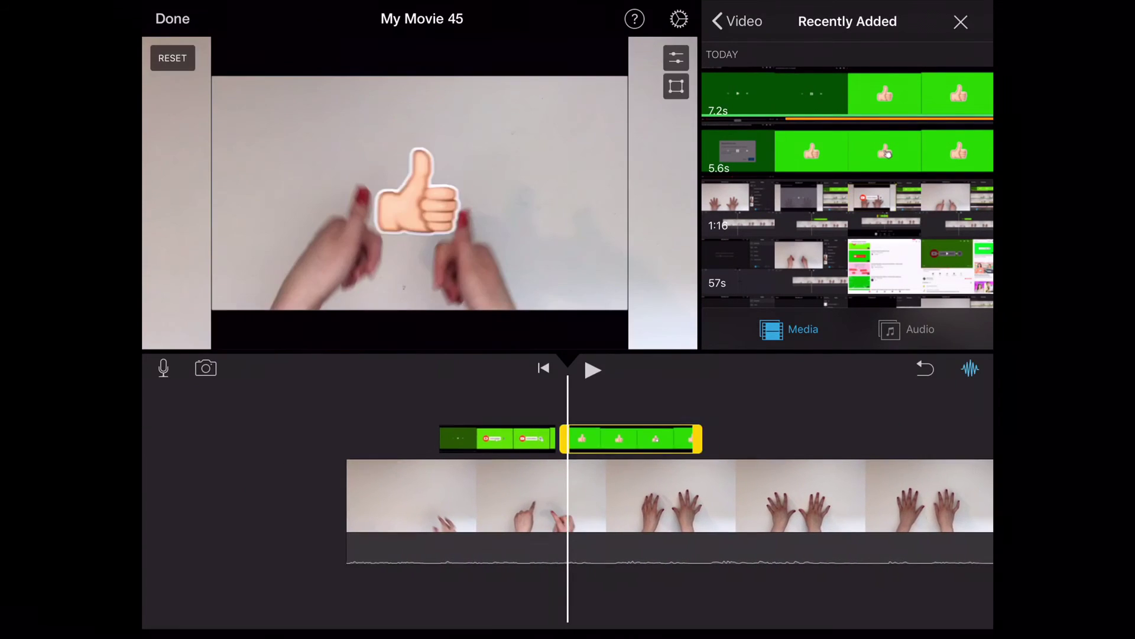
left_click(676, 86)
left_click_drag(697, 348, 594, 287)
left_click_drag(144, 348, 274, 288)
left_click_drag(698, 36, 550, 113)
left_click_drag(146, 36, 283, 122)
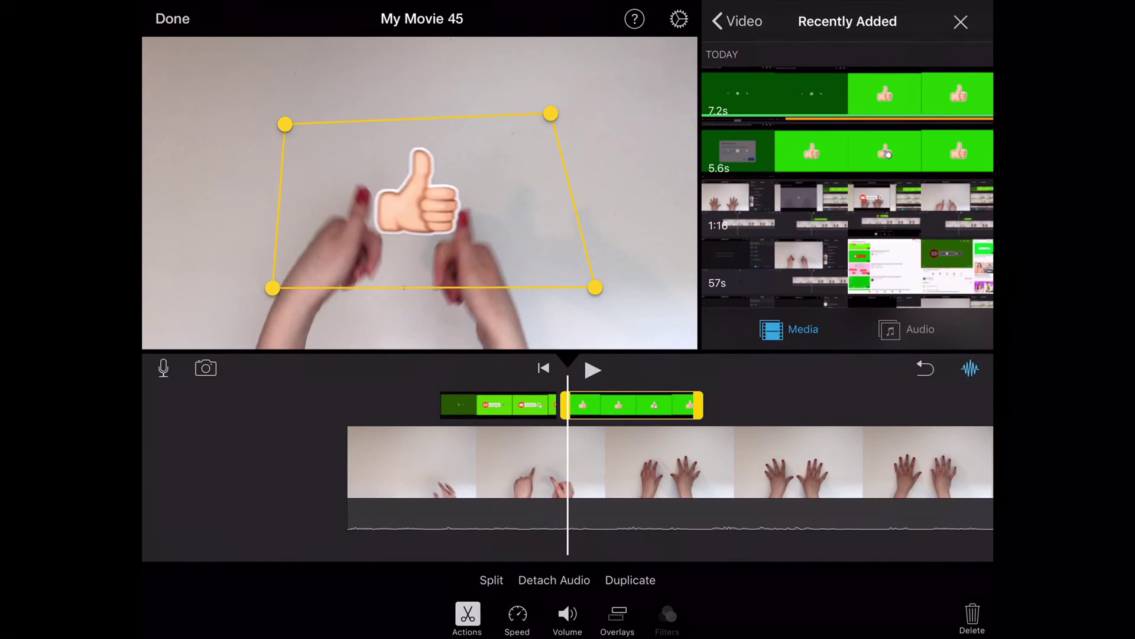
left_click(237, 473)
Step: Lower the thumbs-up overlay's green-screen Strength and check the result over the hands
left_click_drag(651, 502, 618, 503)
left_click(591, 444)
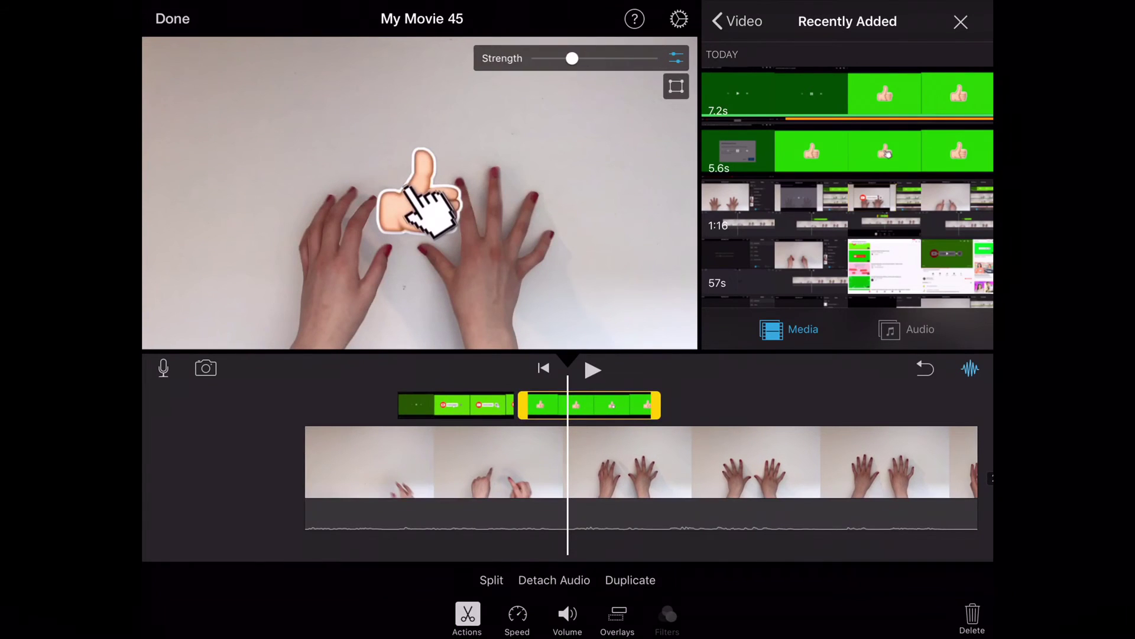
left_click_drag(648, 58, 535, 58)
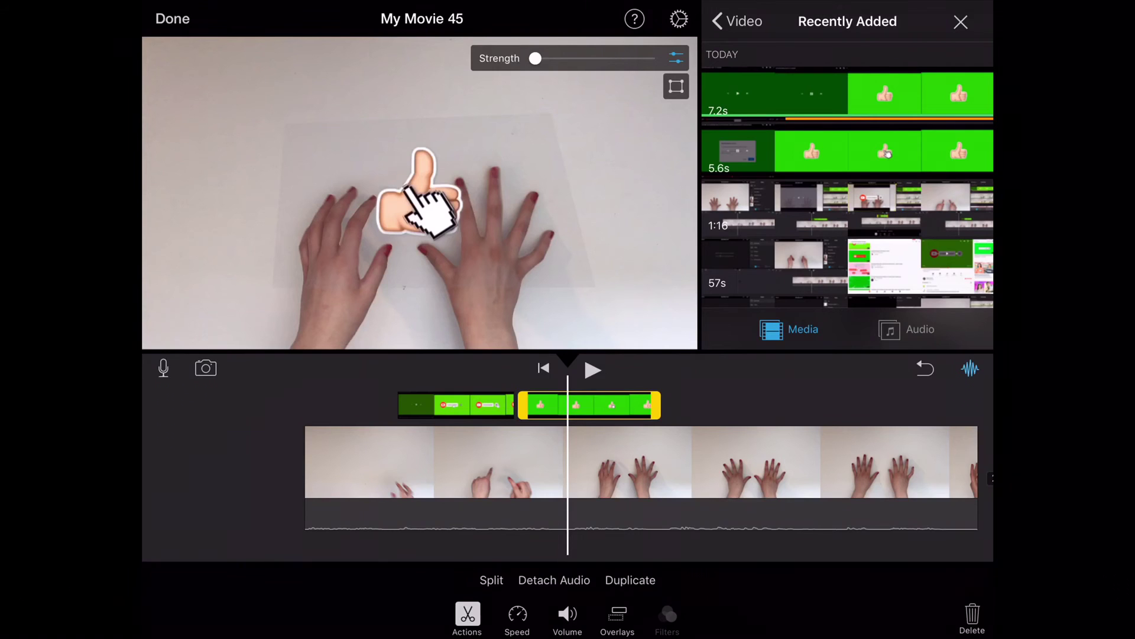
left_click(225, 467)
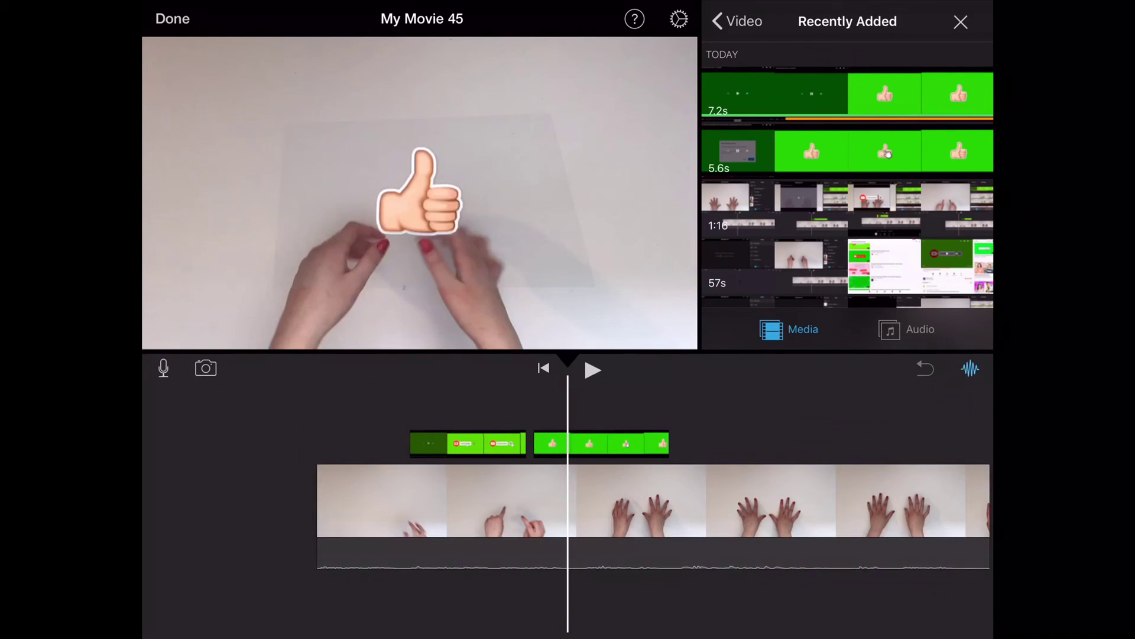
left_click(615, 444)
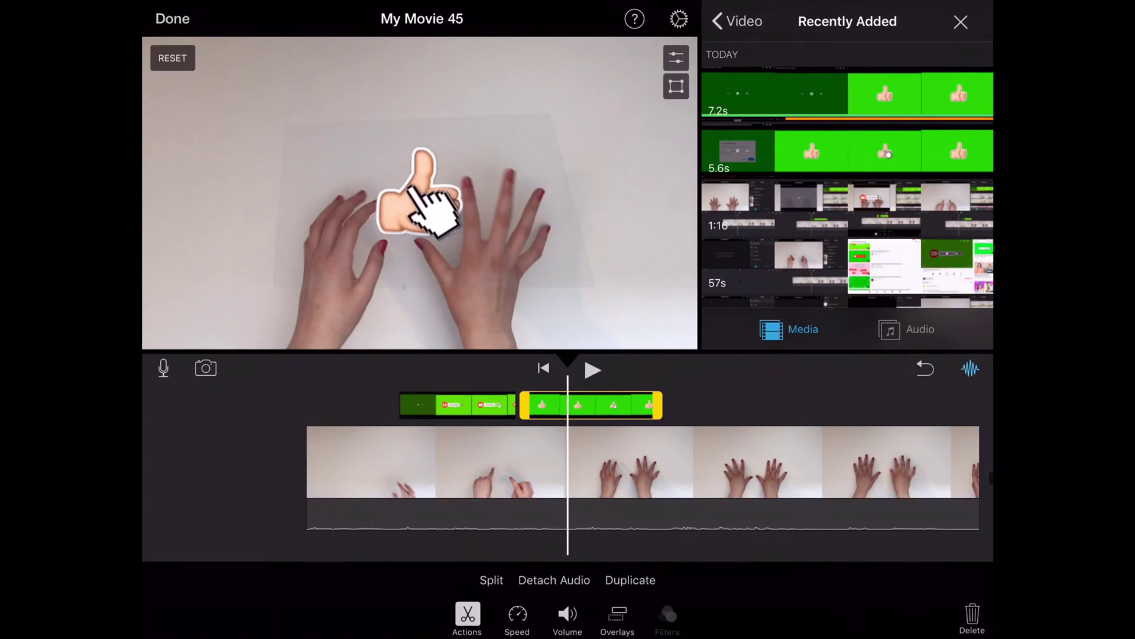
left_click(676, 58)
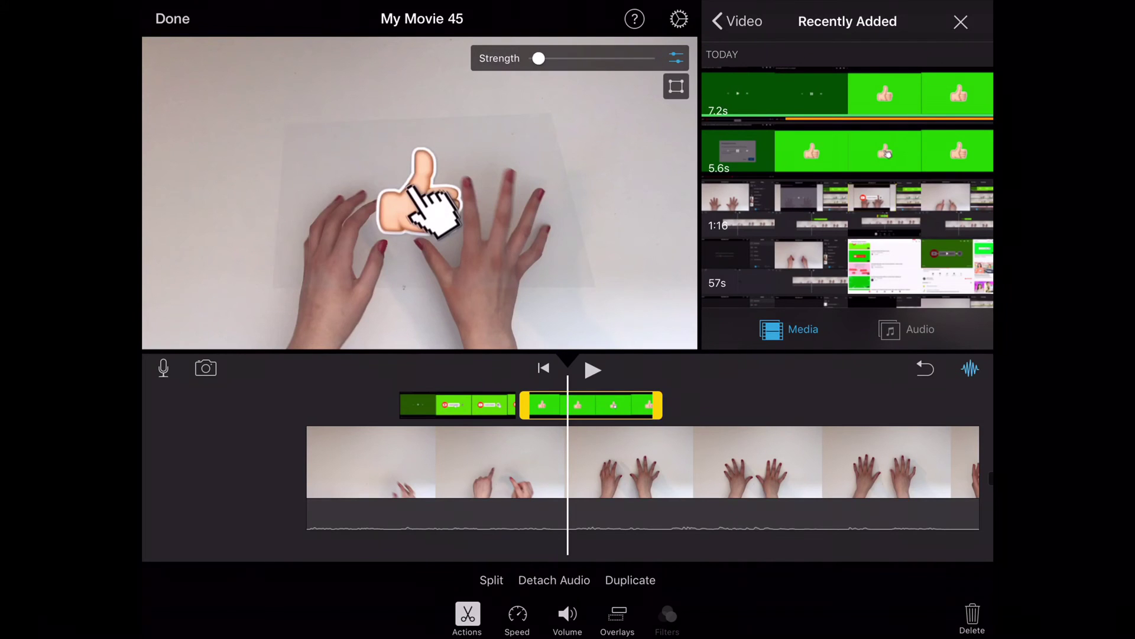